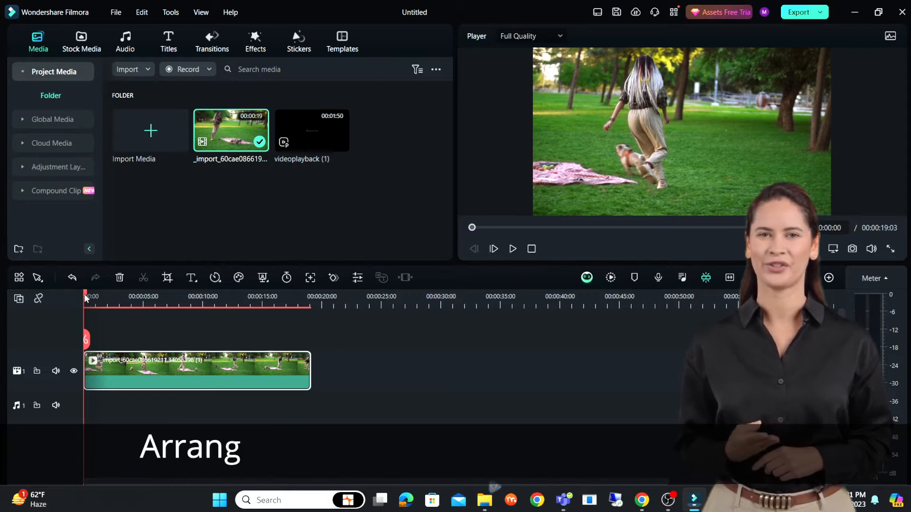
Step: Append the videoplayback (1) clip to the video track directly after the park clip
drag(312, 131, 321, 384)
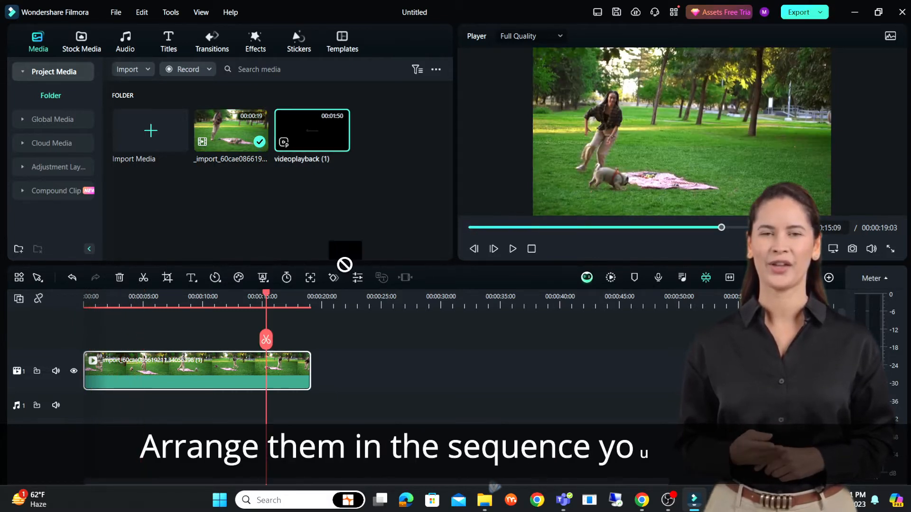
click(513, 271)
click(329, 299)
drag(451, 311, 356, 388)
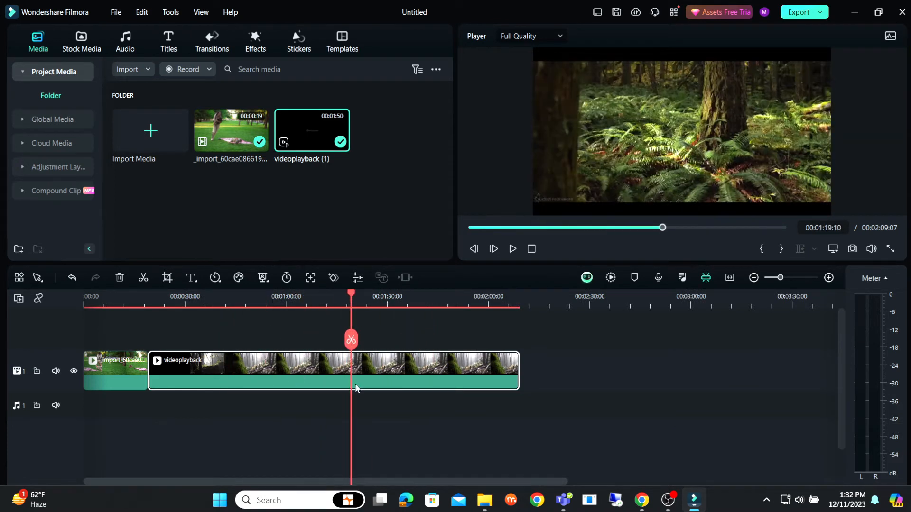
drag(539, 263, 545, 350)
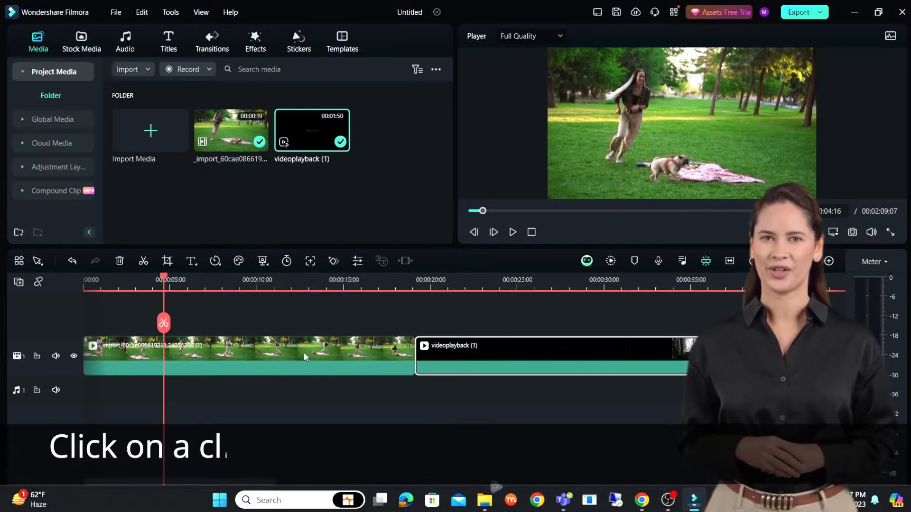
Step: Trim the end of the park clip so that it lasts about 7 seconds
click(304, 351)
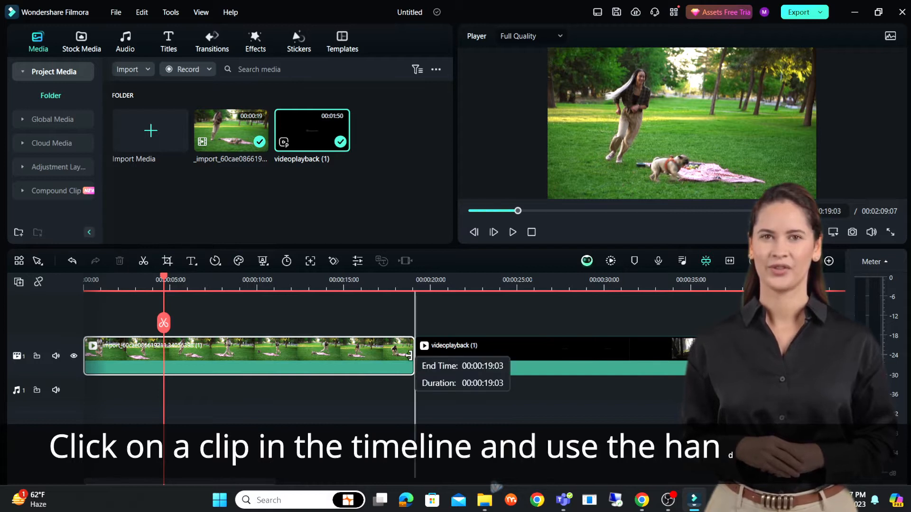
drag(397, 356, 284, 363)
drag(163, 278, 67, 309)
drag(284, 355, 202, 348)
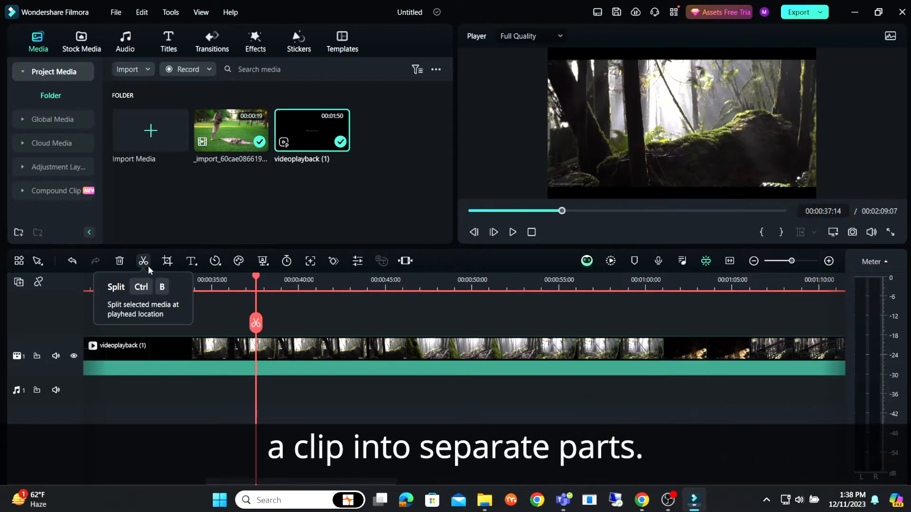
Step: Split the videoplayback (1) clip at 00:00:37:14 and at about 00:00:50, and delete the portion before the first cut
click(148, 266)
drag(259, 324, 481, 325)
click(480, 324)
scroll(490, 368, down, 2)
drag(333, 481, 396, 492)
click(182, 355)
key(Delete)
Step: Split the remaining forest footage at 00:01:11:13 and delete the section between the 50-second cut and this one
drag(459, 285, 502, 349)
click(501, 324)
click(461, 364)
key(Delete)
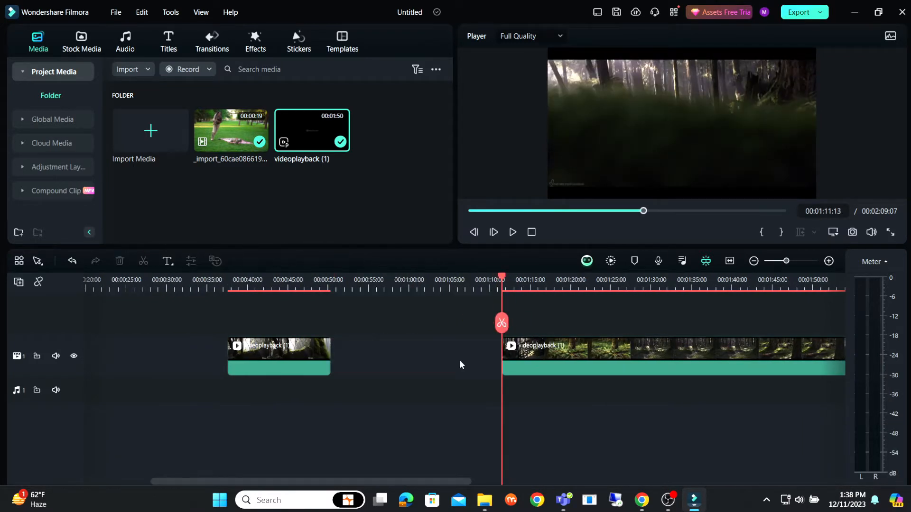
Step: Ripple delete both empty gaps on the video track so the three clips sit back to back
scroll(576, 351, down, 2)
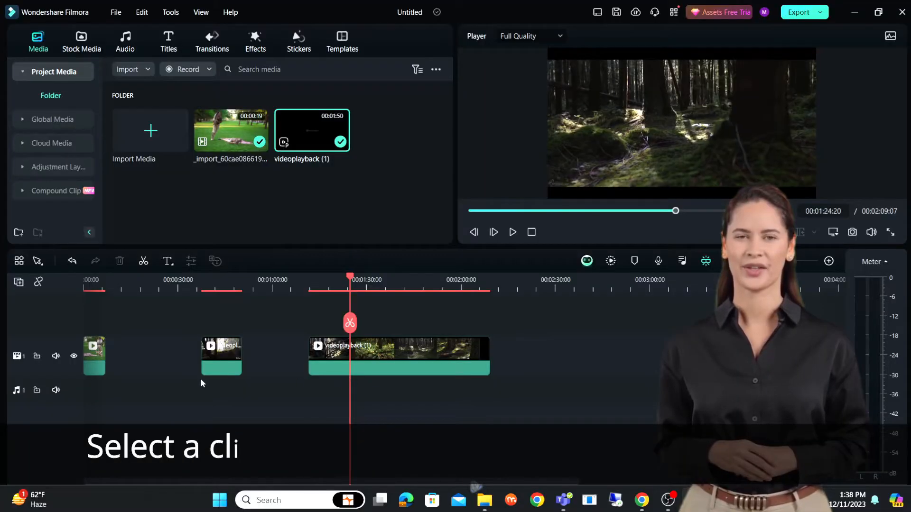
click(169, 369)
right_click(168, 366)
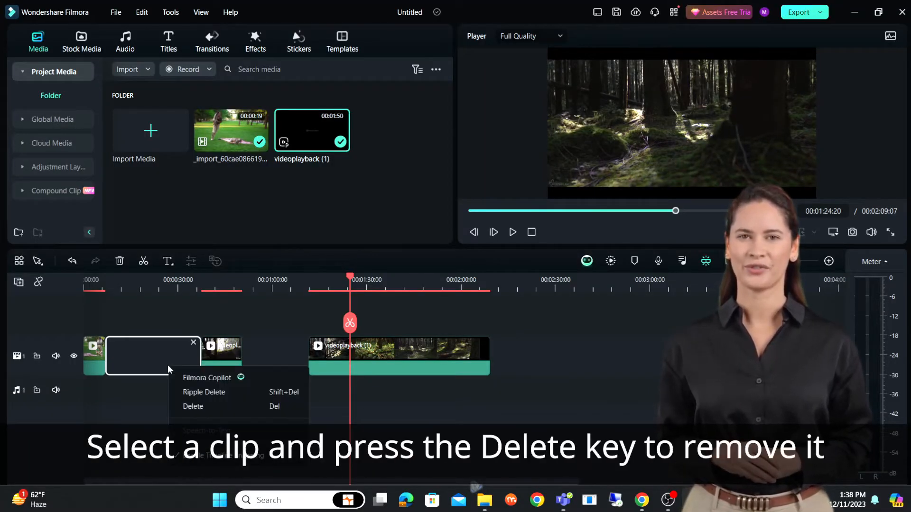
click(184, 393)
click(172, 359)
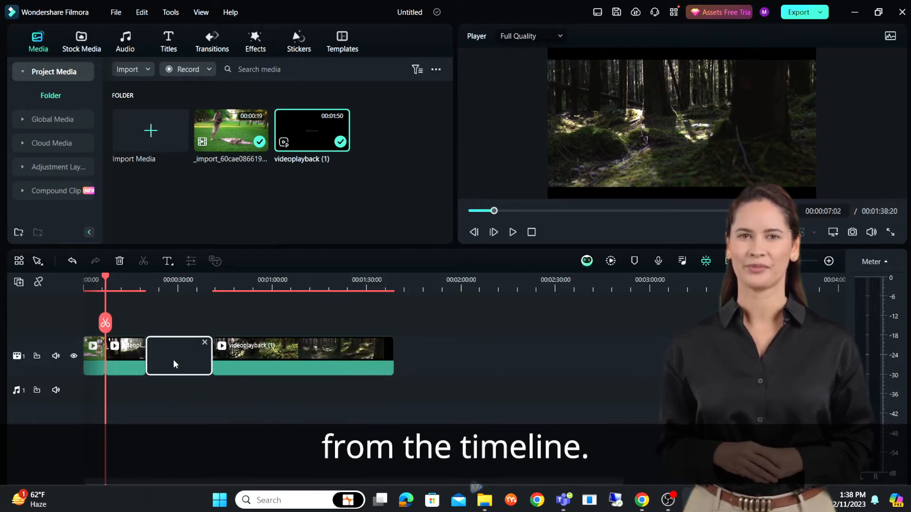
right_click(178, 361)
click(202, 388)
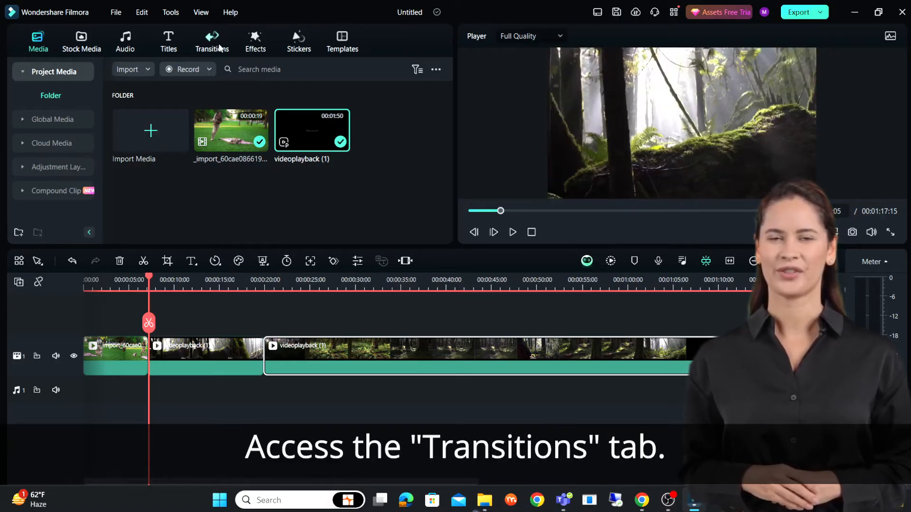
Step: Add the Dissolve transition between the first two clips and Warp 7 between the second and third, and preview the latter
click(219, 46)
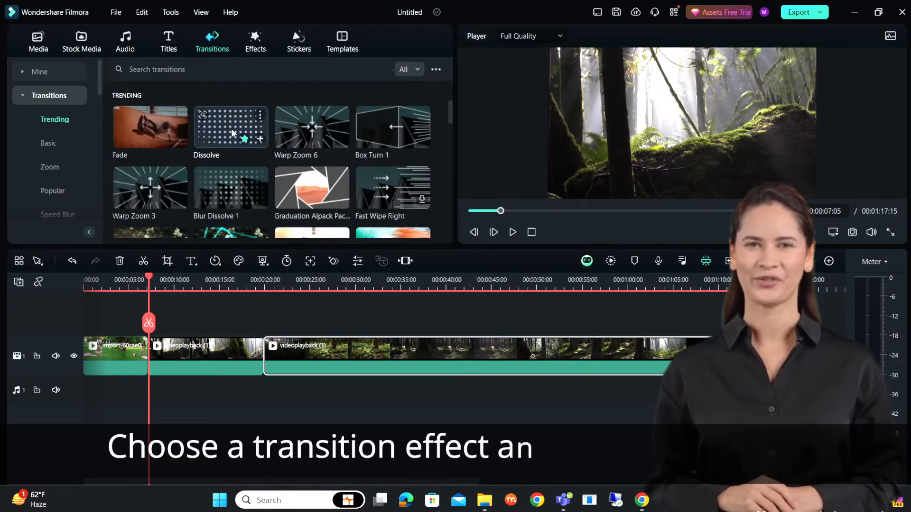
drag(223, 124, 143, 350)
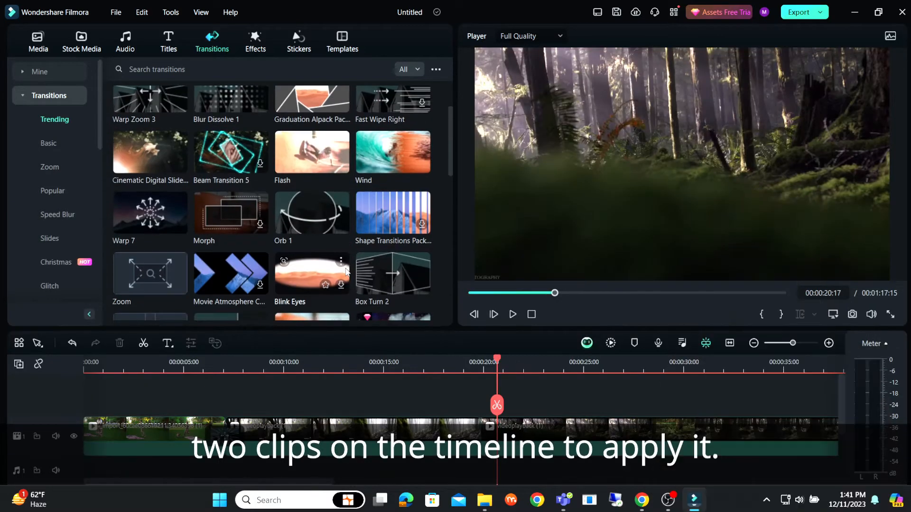
drag(150, 212, 472, 451)
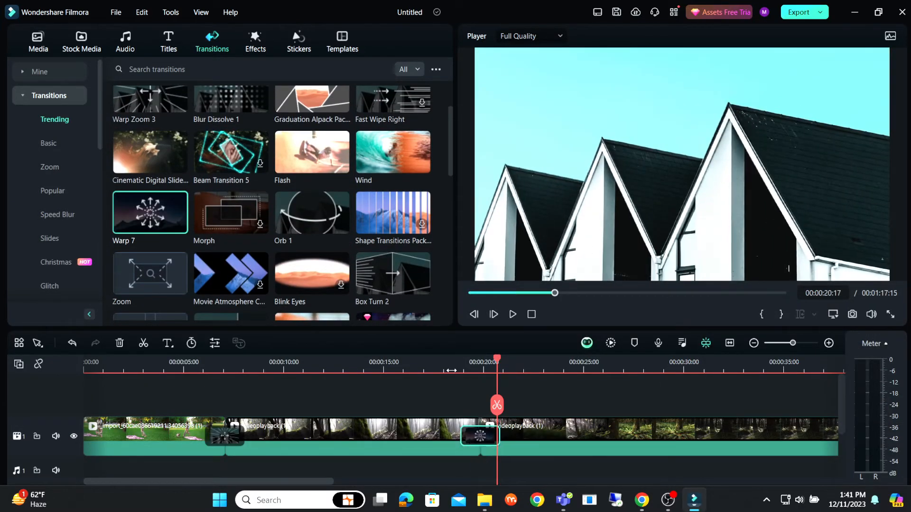
click(512, 314)
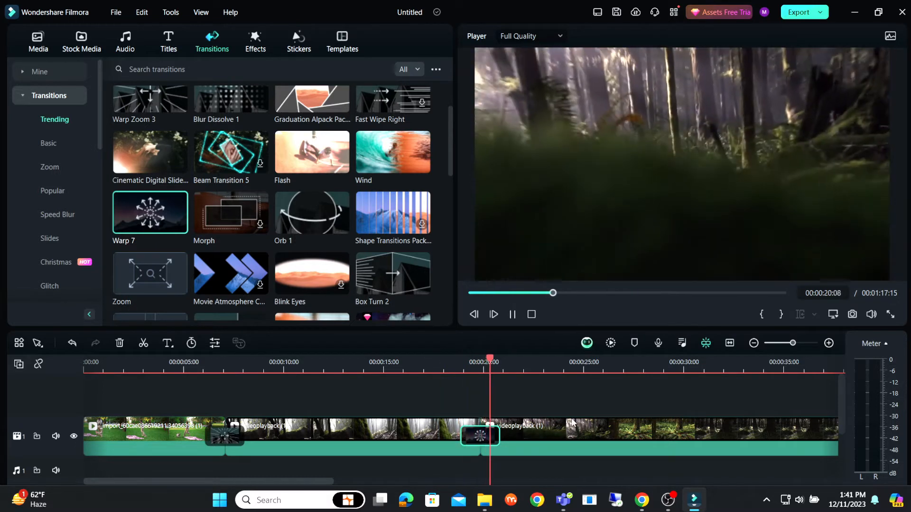
click(532, 315)
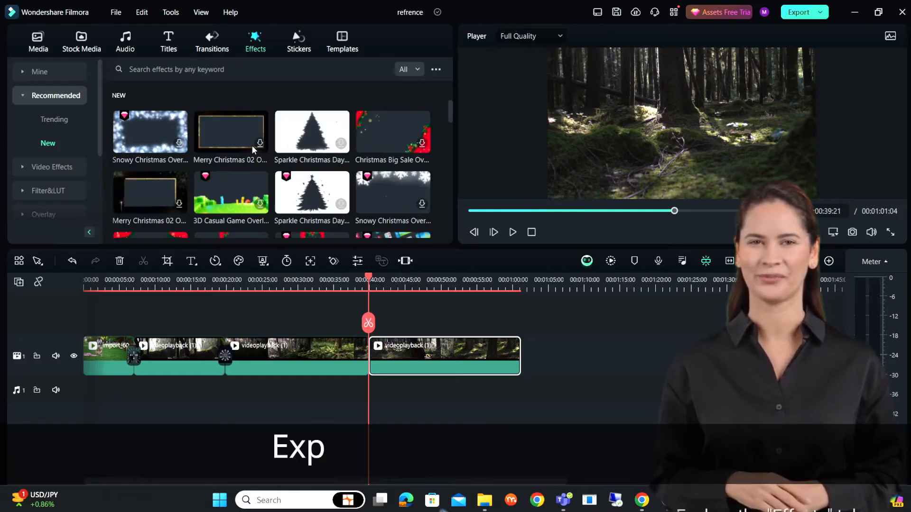
Step: Search the effects library for "snow"
scroll(252, 146, down, 5)
scroll(252, 156, up, 1)
click(216, 70)
text(snoe)
key(BackSpace)
text(w)
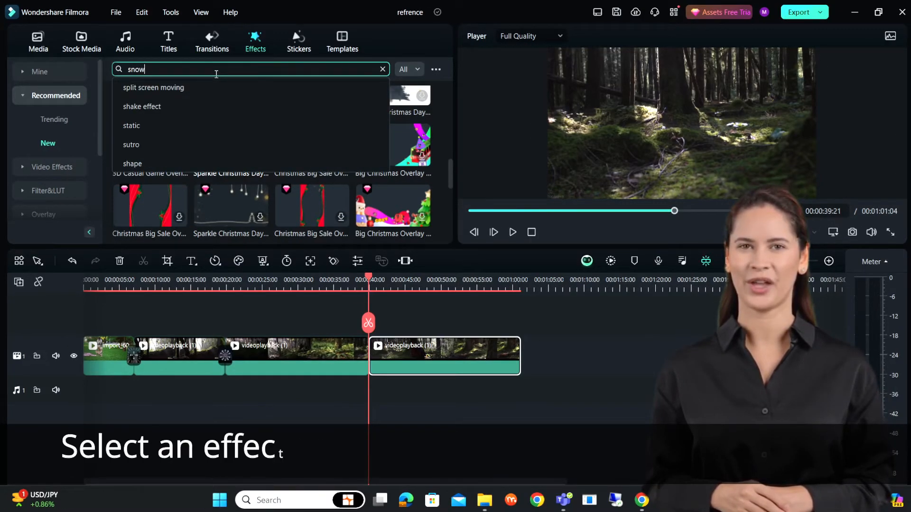
key(Return)
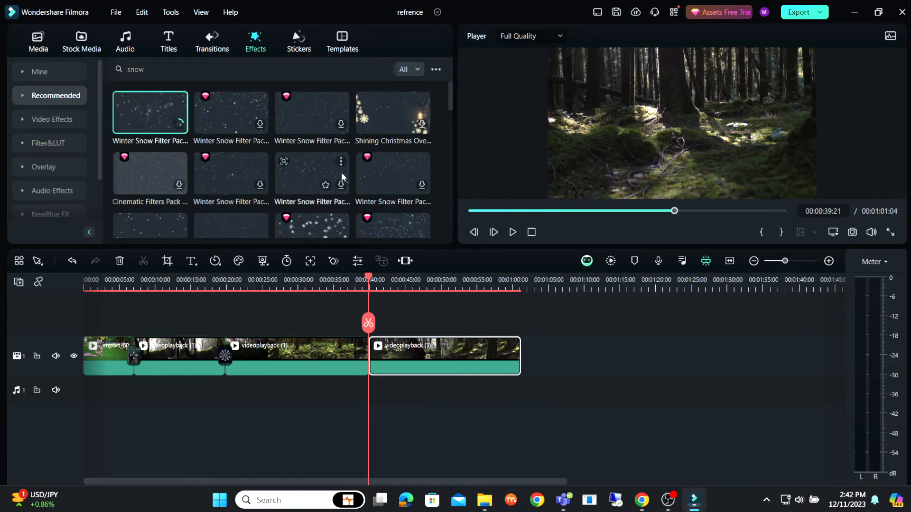
Step: Preview the snow effects and place one of them above the last forest clip, at its start
scroll(323, 184, down, 3)
click(324, 184)
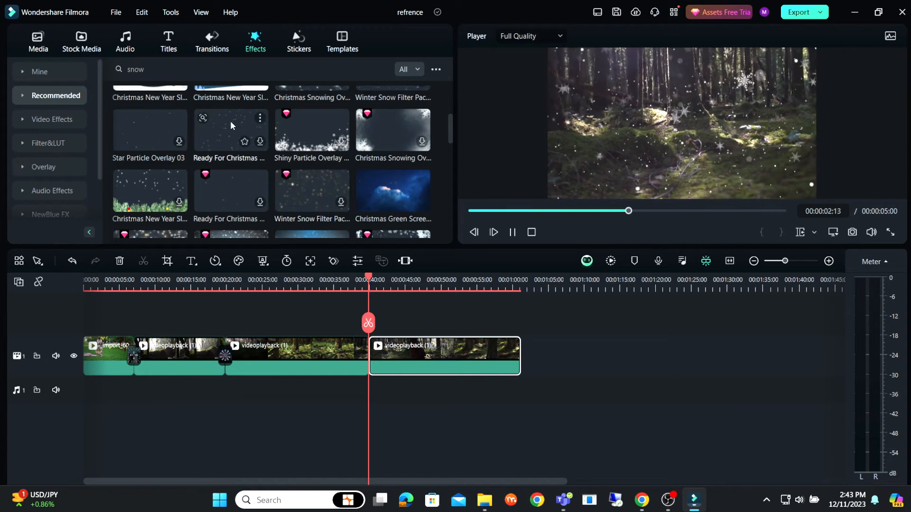
scroll(230, 120, up, 3)
drag(179, 129, 384, 332)
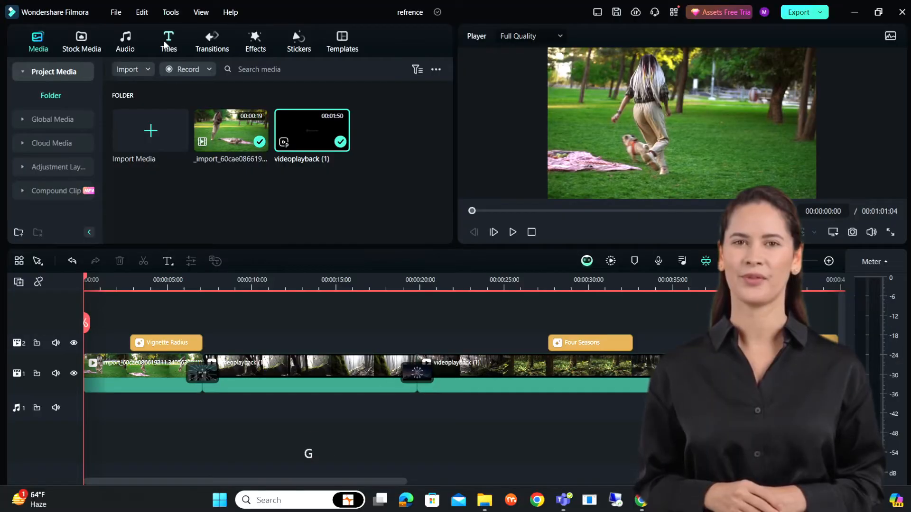
Step: Place the plain-text title style Title 29 on a new track at the start of the timeline
click(169, 42)
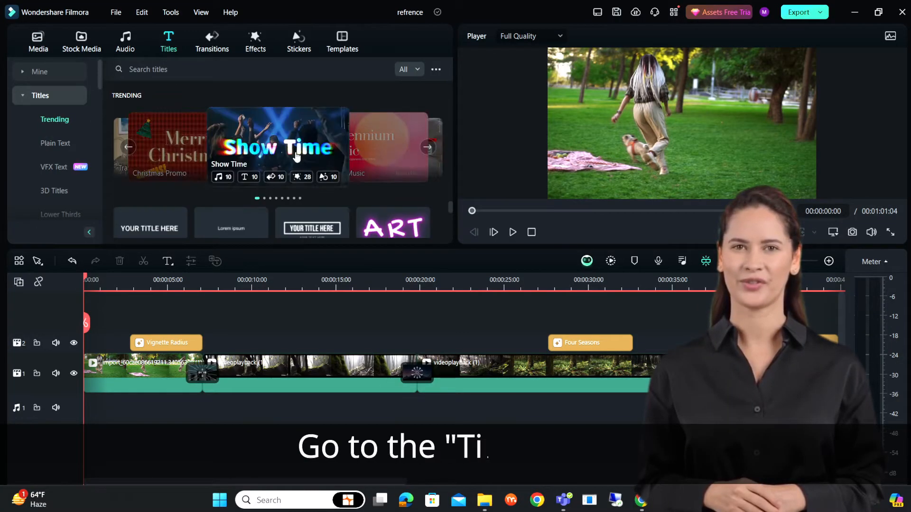
scroll(209, 197, down, 10)
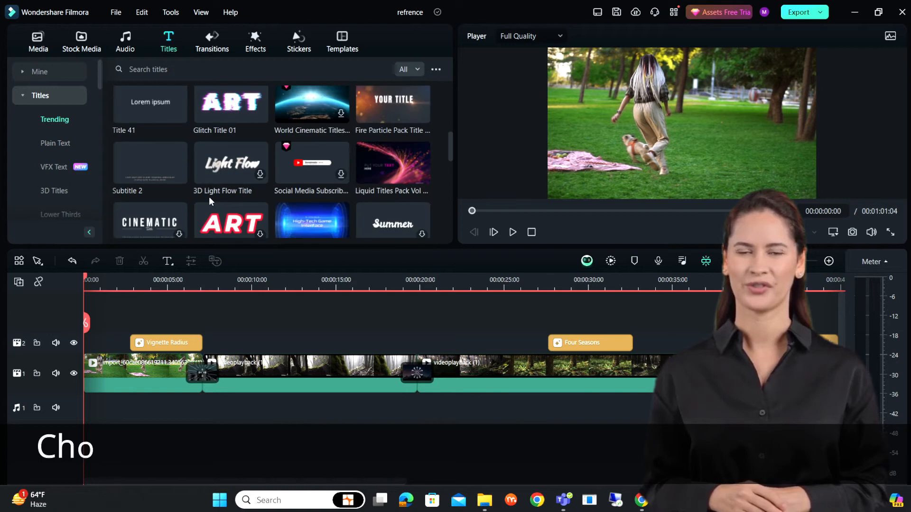
click(227, 170)
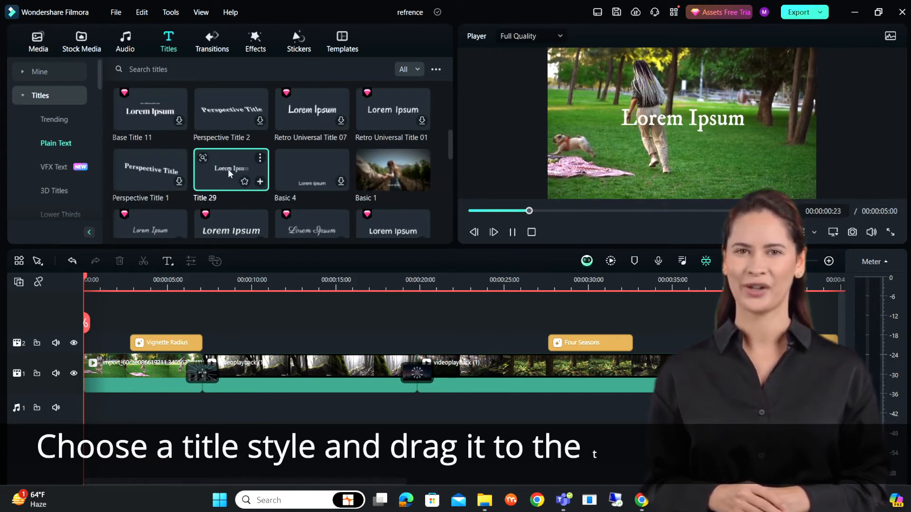
drag(227, 169, 97, 333)
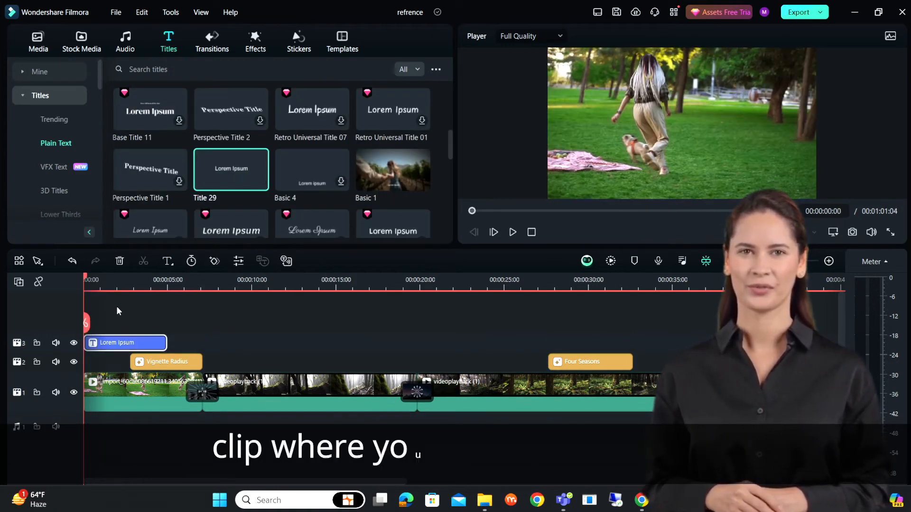
Step: Change the title's placeholder text to "I love my dog" and open its font choices
click(108, 285)
double_click(126, 344)
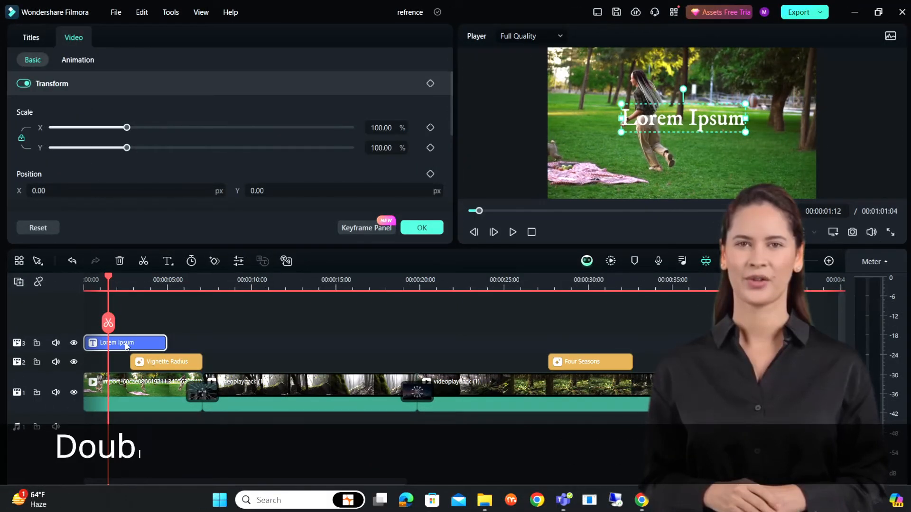
click(35, 41)
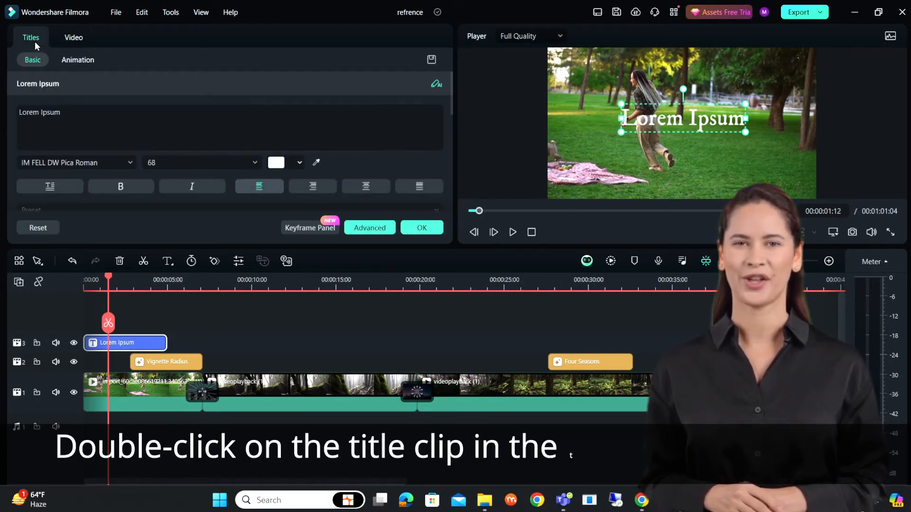
drag(60, 112, 23, 115)
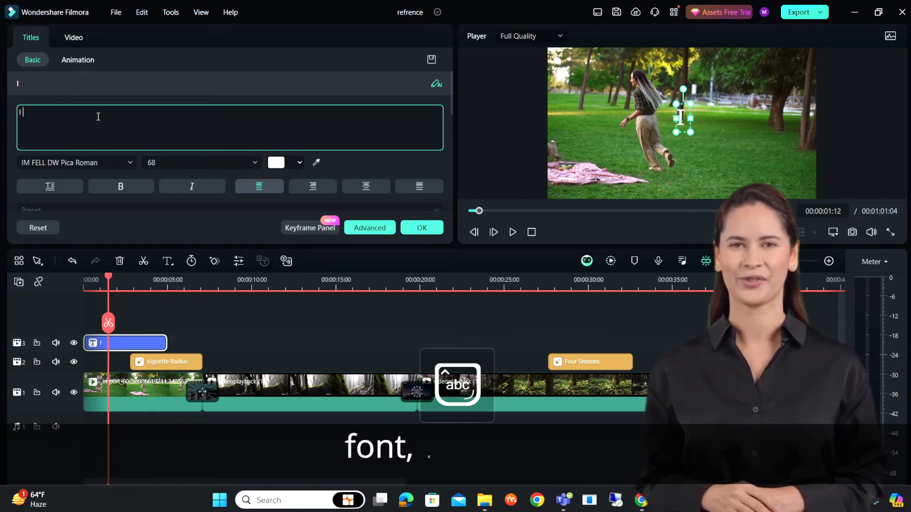
click(76, 162)
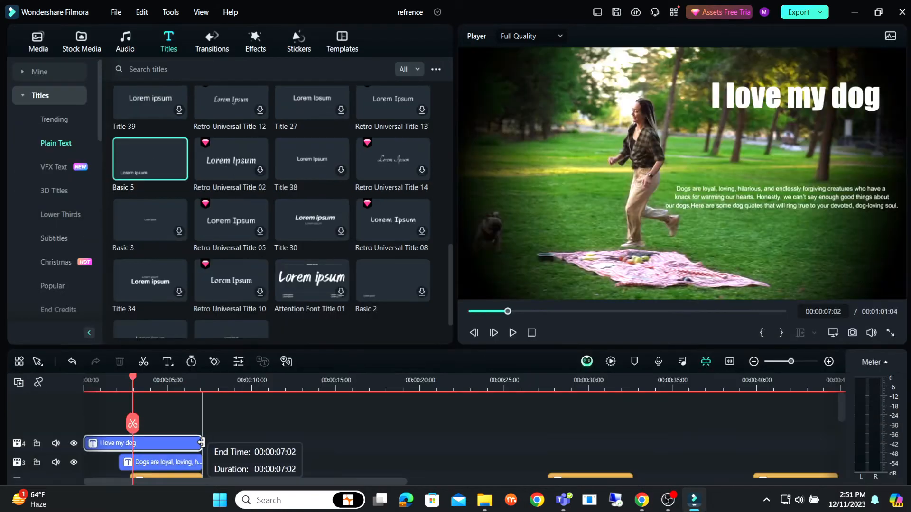
Step: Move the dog description text up directly beneath the "I love my dog" heading and play back the opening section
click(183, 390)
click(777, 191)
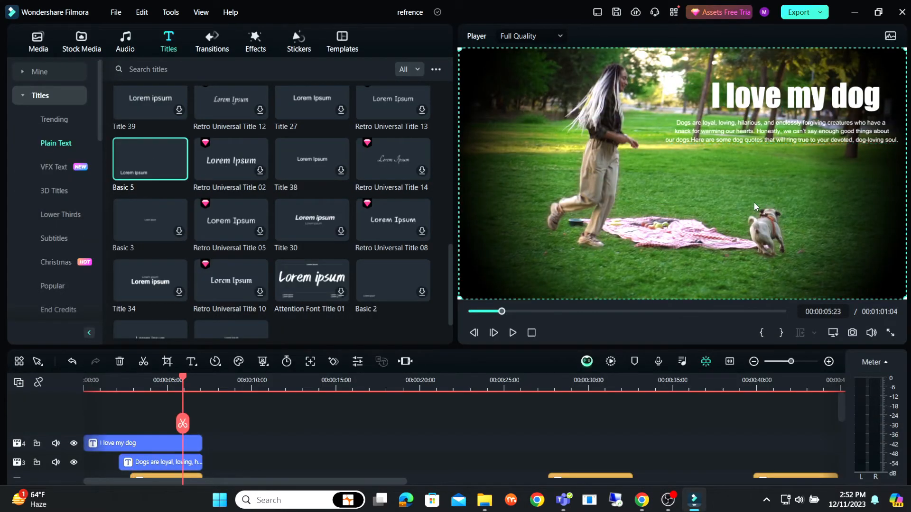
click(97, 390)
key(space)
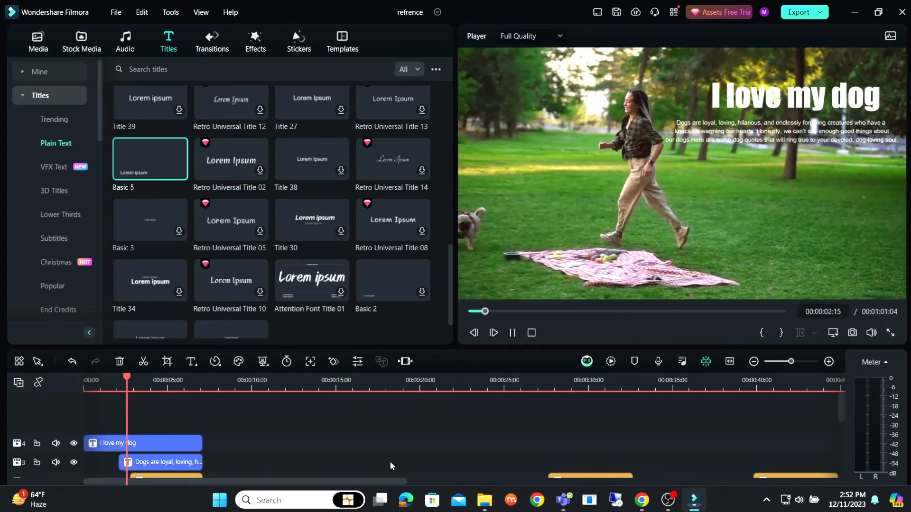
scroll(264, 414, down, 2)
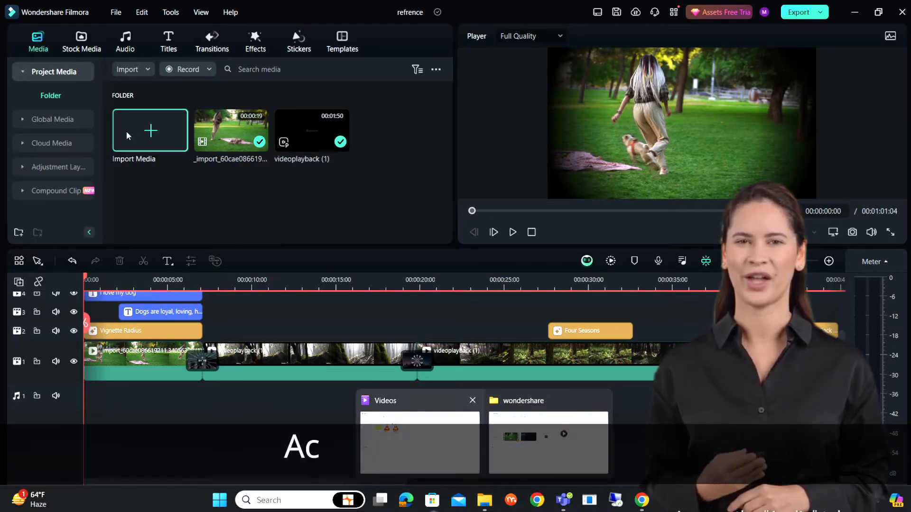
Step: Import the "vegeta super sain" audio file from the beluga sound folder into the project media
click(127, 131)
click(168, 98)
double_click(173, 104)
scroll(195, 167, down, 10)
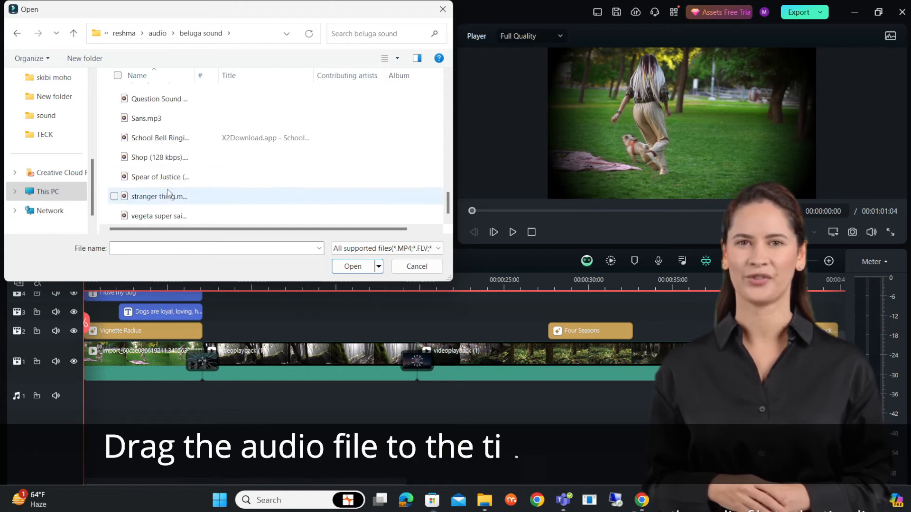
click(159, 215)
click(336, 266)
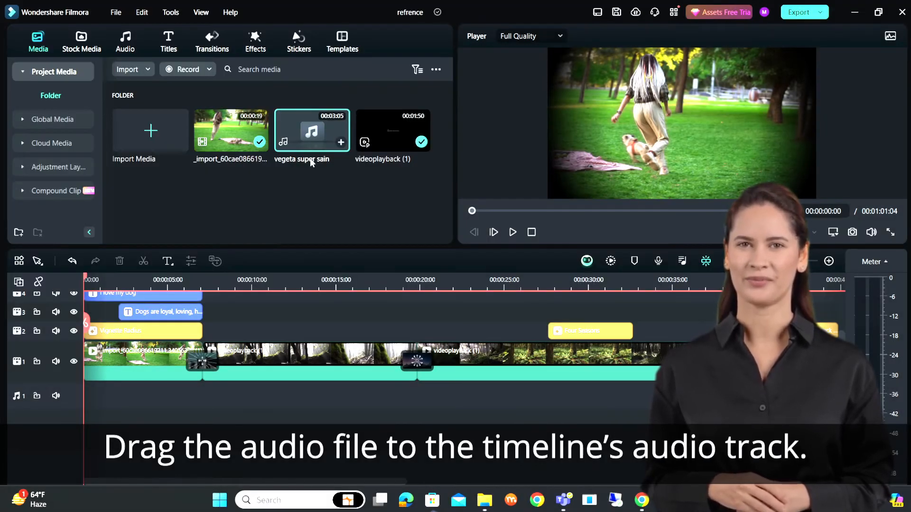
Step: Place the vegeta super sain audio on the audio track, aligned with the start of the timeline
drag(313, 138, 169, 417)
drag(432, 282, 332, 299)
drag(476, 396, 213, 398)
drag(211, 286, 304, 303)
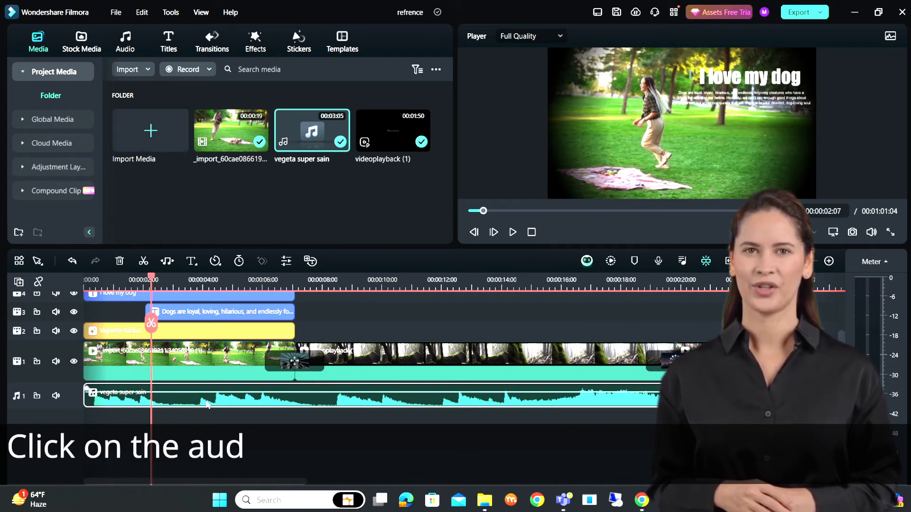
Step: Open the music clip's audio settings and shift its sound balance toward the right channel
click(207, 404)
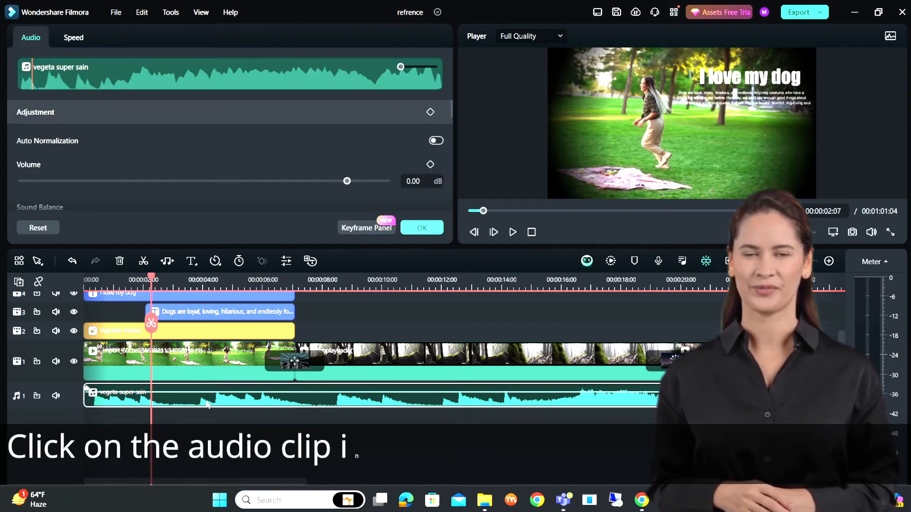
scroll(157, 140, down, 3)
drag(204, 153, 246, 158)
scroll(256, 158, down, 3)
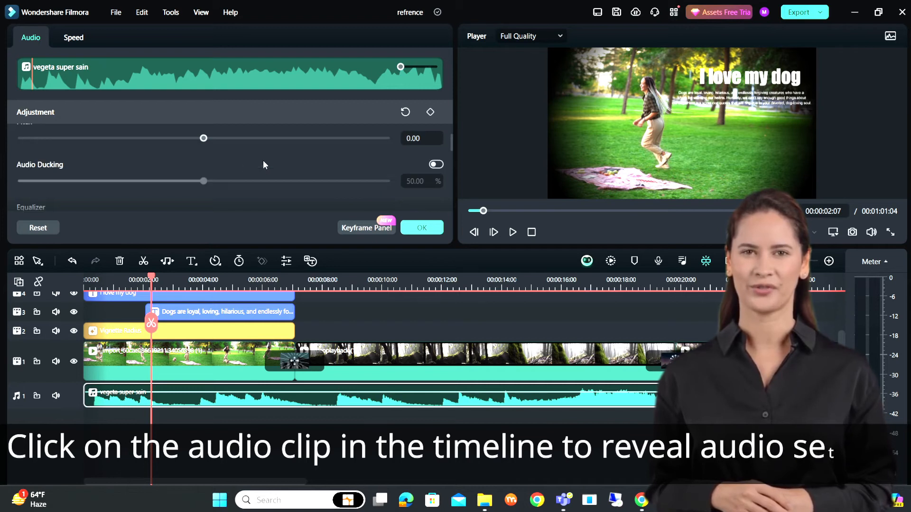
Step: Play back the opening section with the music and set the music clip's pitch to 6.00
click(422, 228)
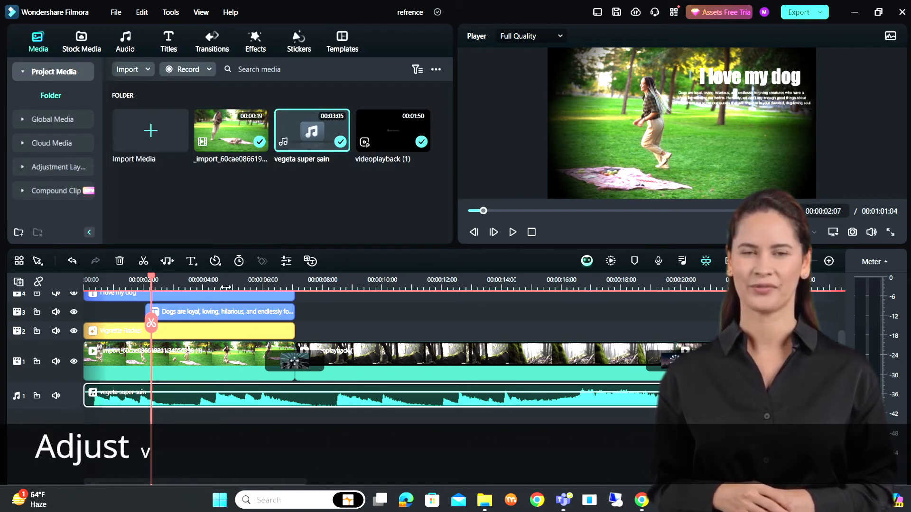
key(space)
click(261, 396)
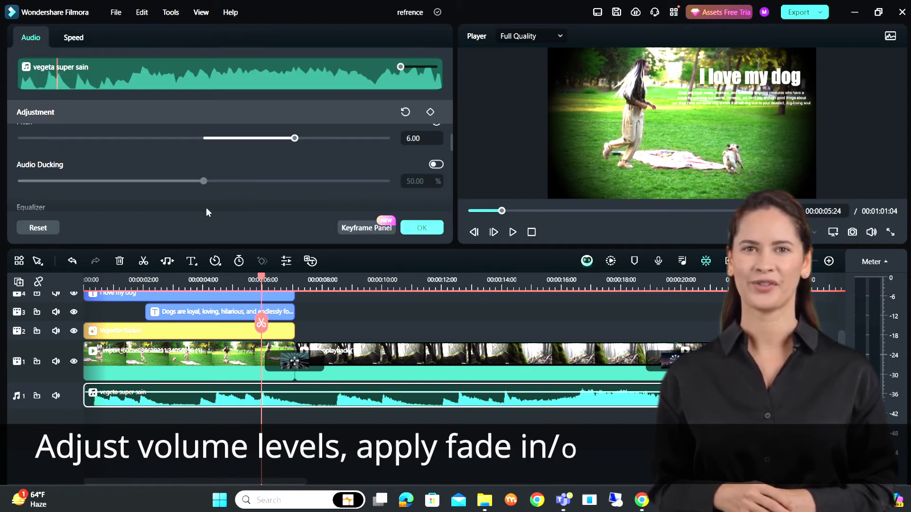
Step: Speed up the music clip uniformly, look through its denoise options and apply the audio settings
scroll(220, 269, down, 5)
click(81, 39)
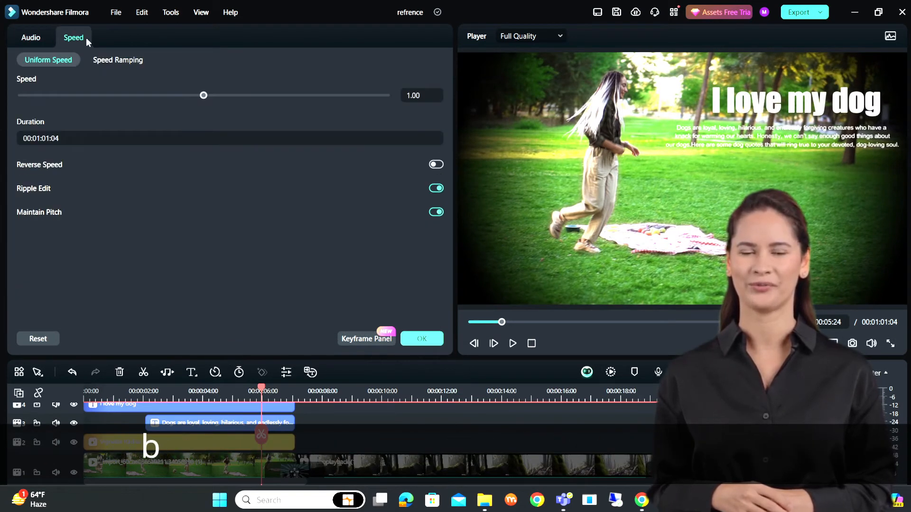
scroll(466, 396, down, 3)
click(31, 37)
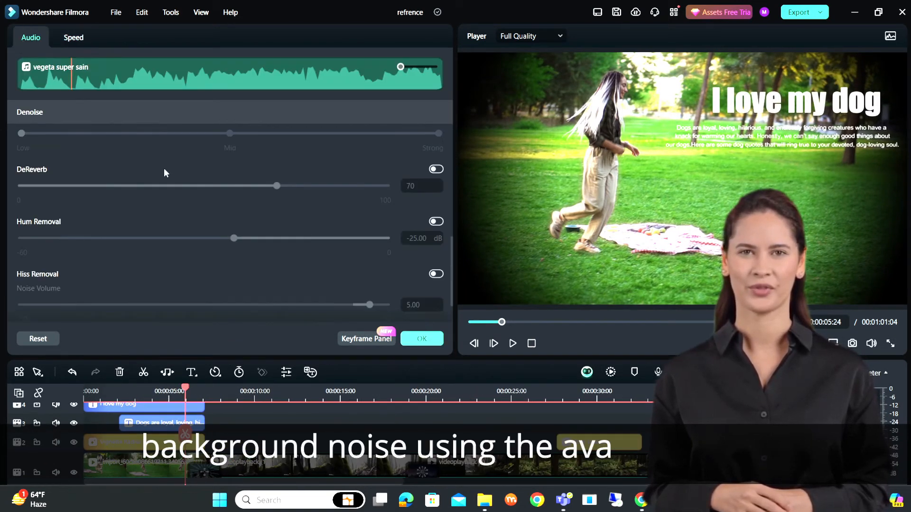
scroll(250, 188, up, 3)
scroll(259, 141, up, 3)
click(24, 195)
click(420, 338)
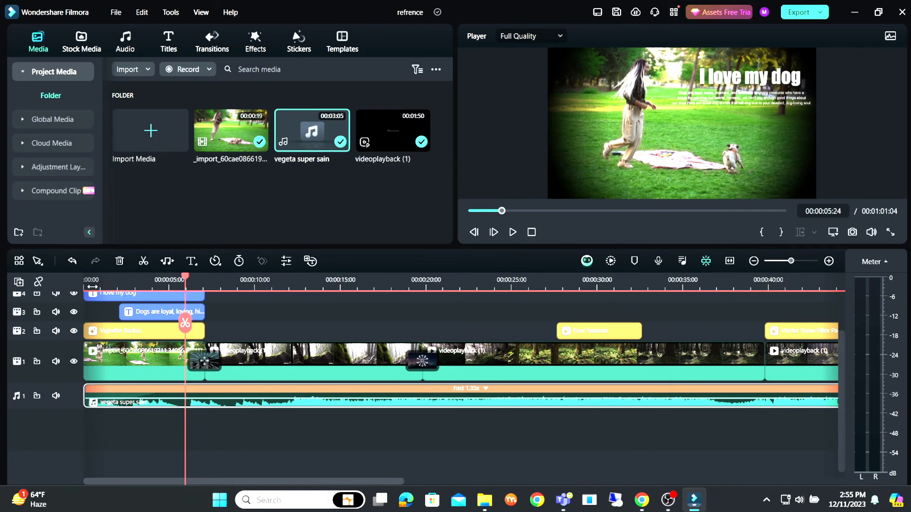
Step: Play back the edited timeline and move the playhead to 13 seconds to check the nature quote title
key(space)
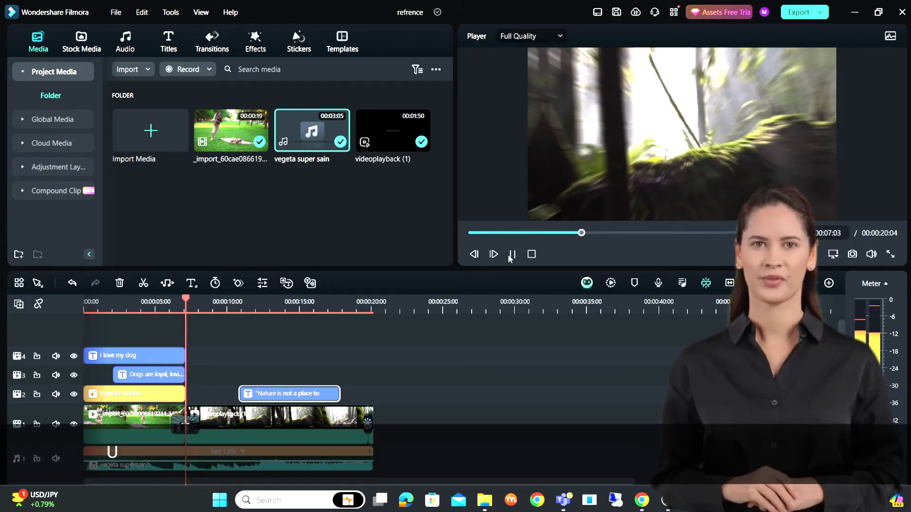
click(511, 254)
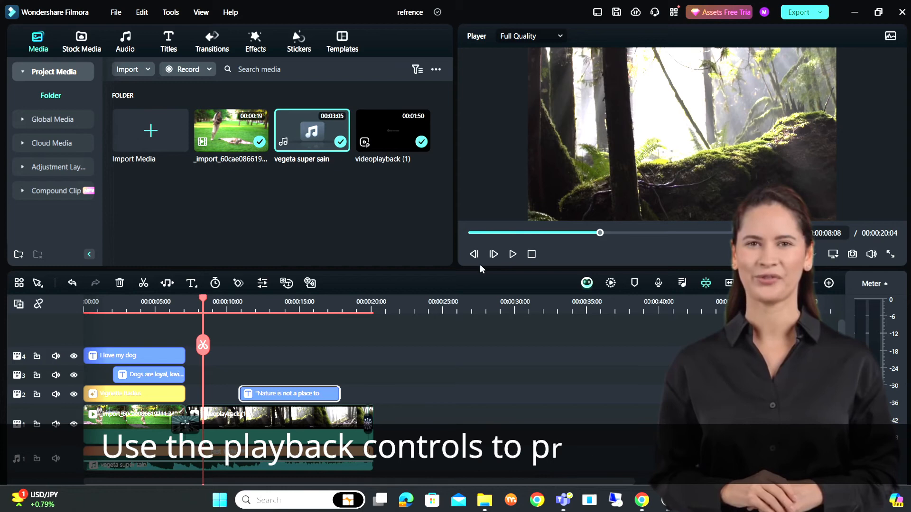
drag(203, 300, 270, 325)
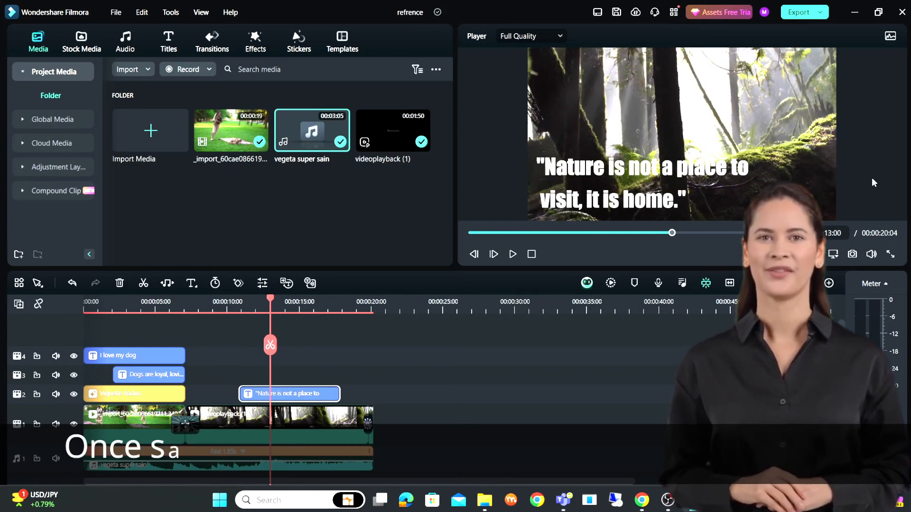
Step: Set up a local export in MP4 format with the file name "Nature love"
click(824, 16)
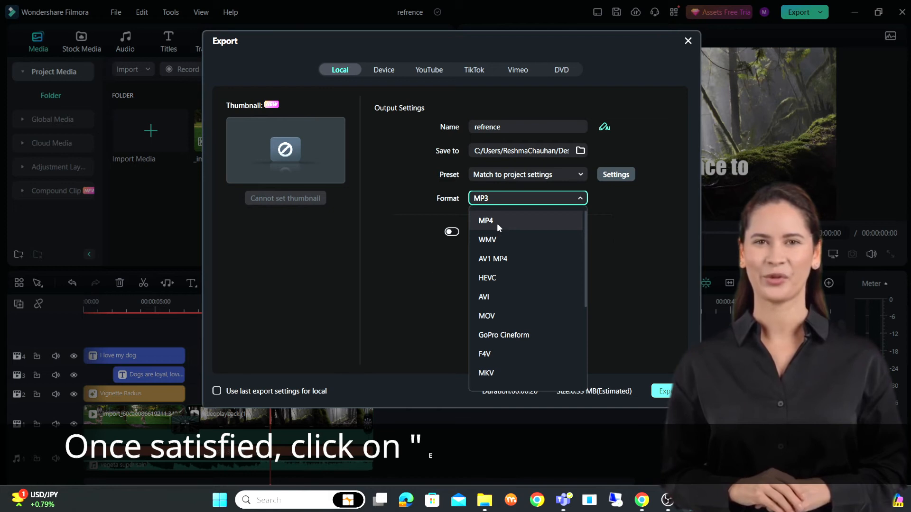
click(496, 223)
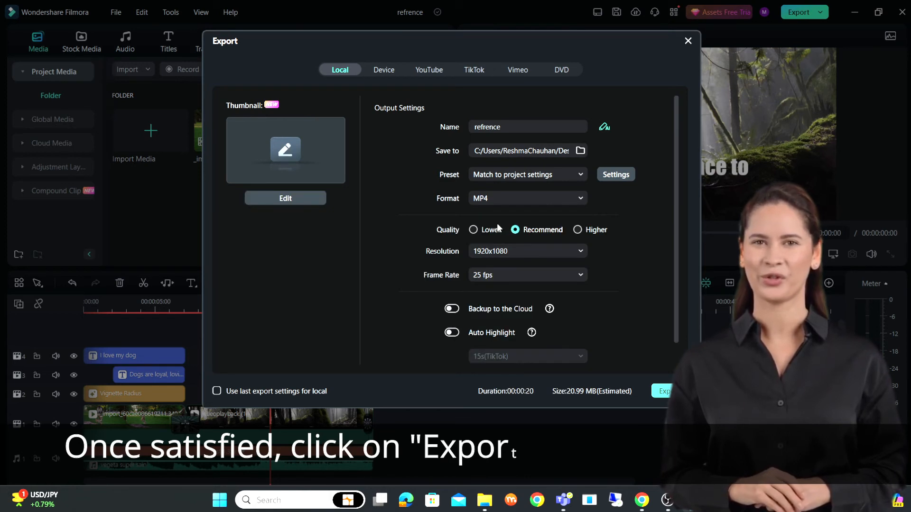
click(496, 127)
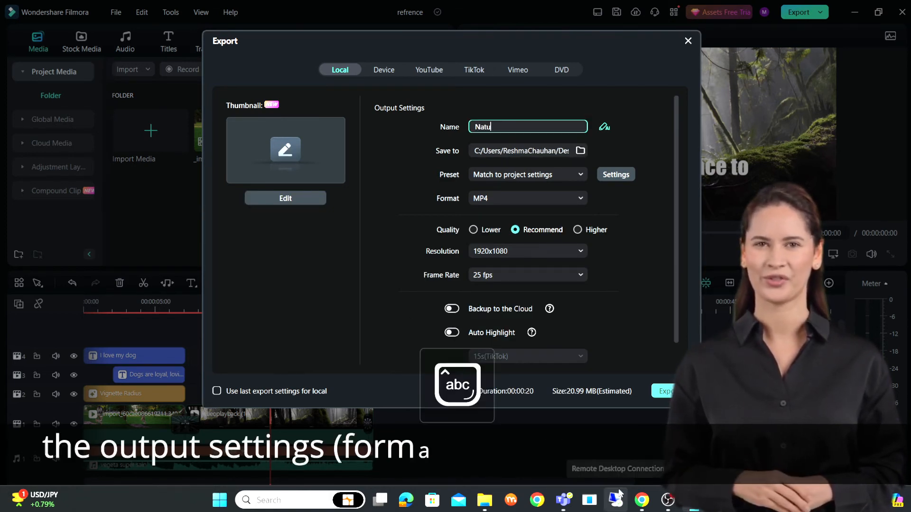
Step: Select the Match to project settings preset and choose an output resolution for the export
click(540, 174)
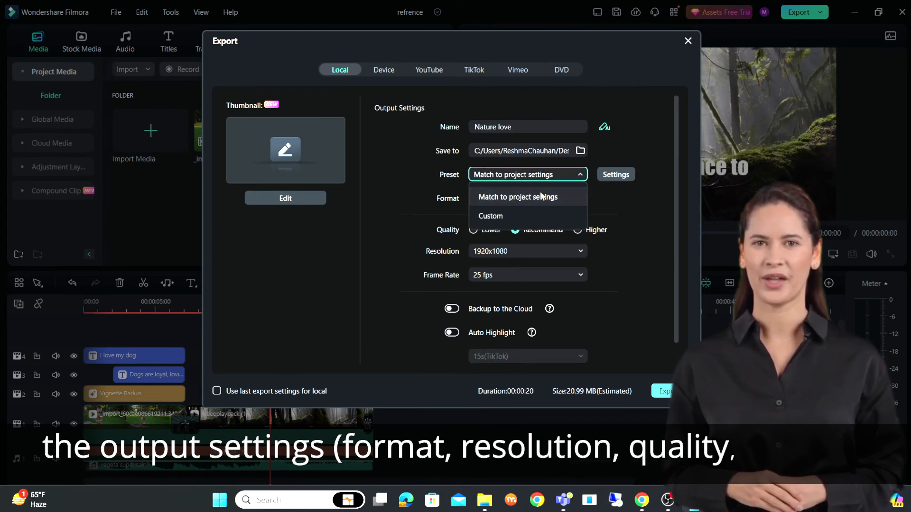
click(527, 197)
click(529, 199)
click(529, 217)
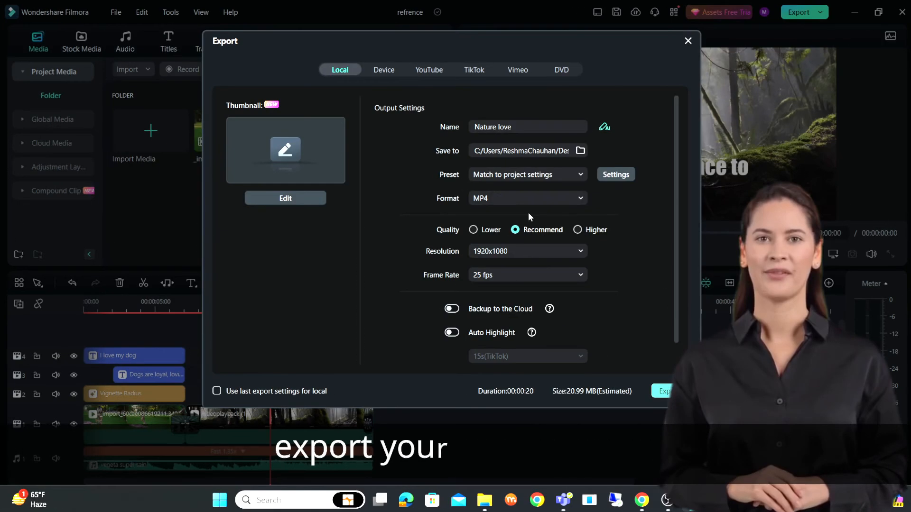
scroll(599, 305, down, 1)
click(545, 251)
click(526, 332)
Step: Export the video and close the export window once the conversion has finished
click(663, 394)
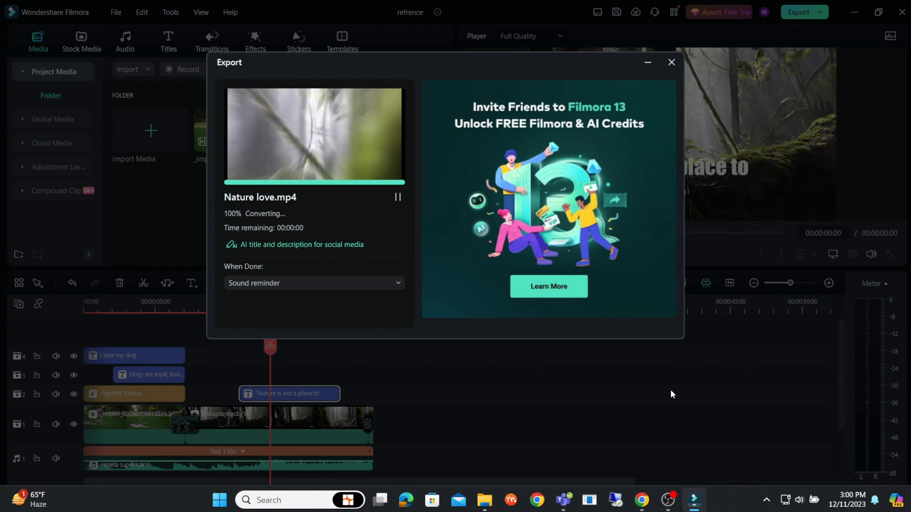
click(671, 62)
click(218, 307)
scroll(277, 307, up, 2)
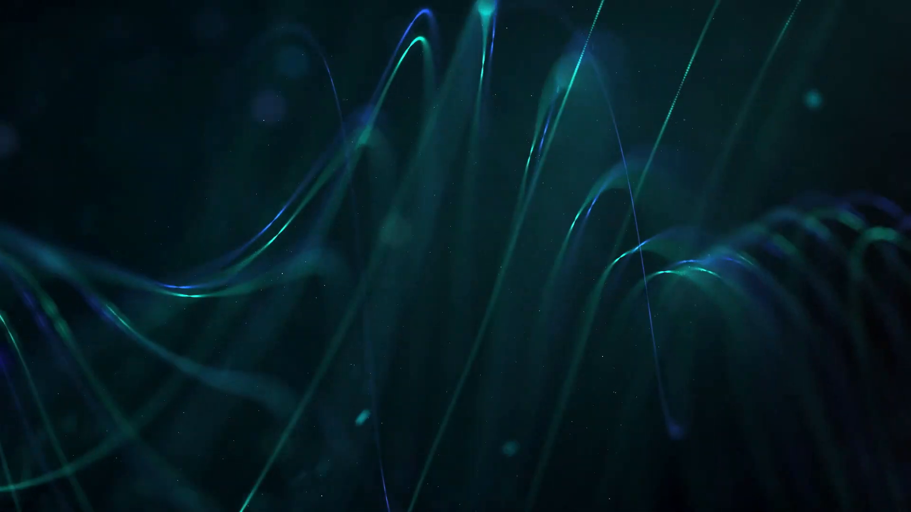